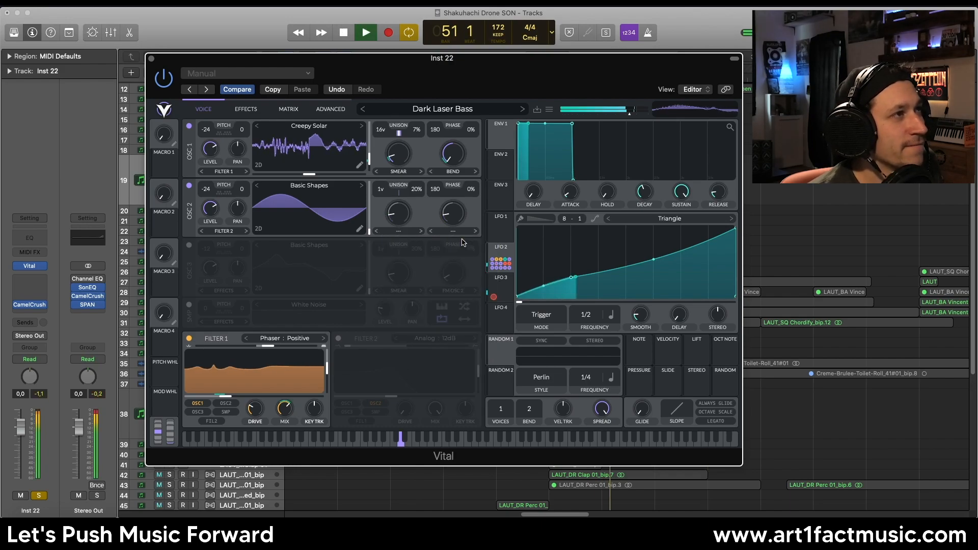
# - Audition oscillator 2 on its own by switching oscillator 1 off, and switch oscillator 1 back on
pyautogui.click(189, 126)
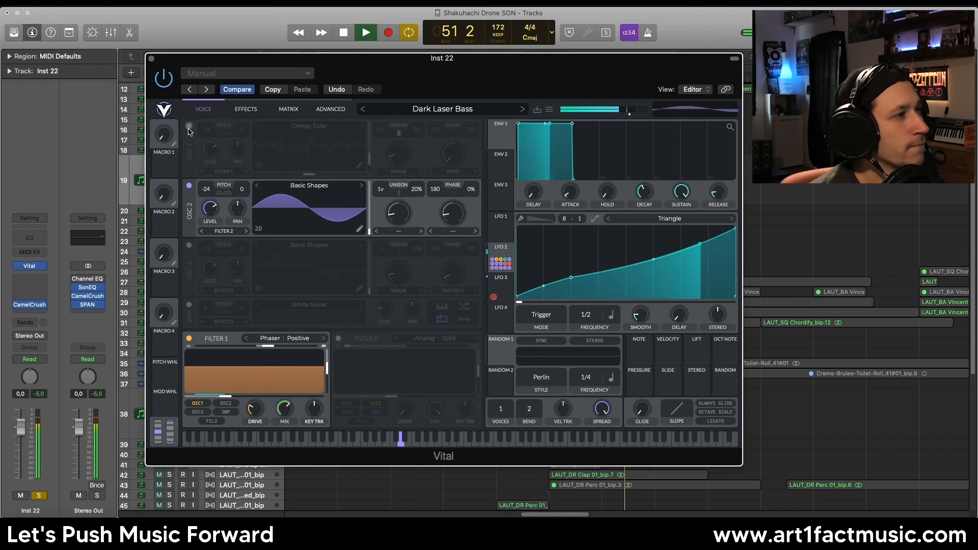
pyautogui.press('space')
pyautogui.click(189, 129)
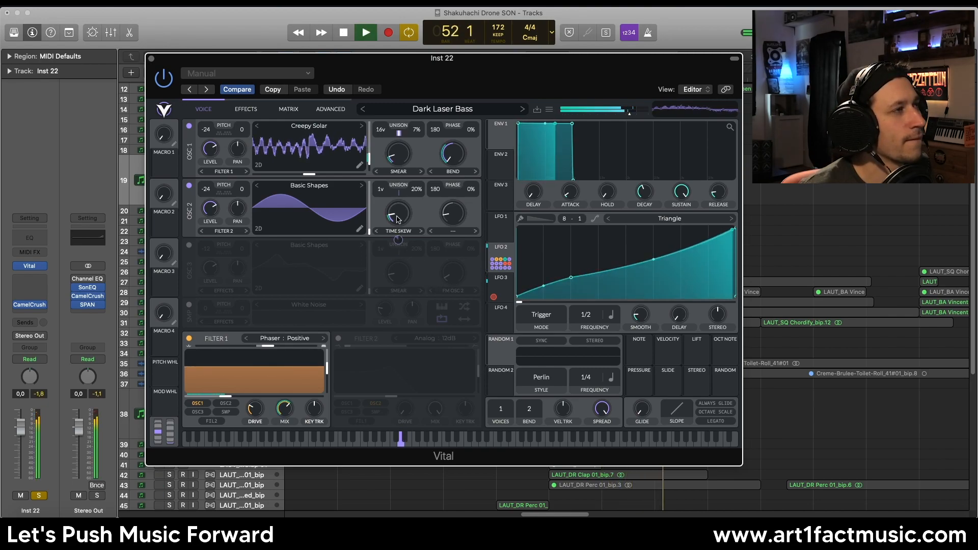
# - Set oscillator 2's spectral morph to Time Skew and its distortion type to FM Osc 1, raising the FM amount
pyautogui.click(261, 229)
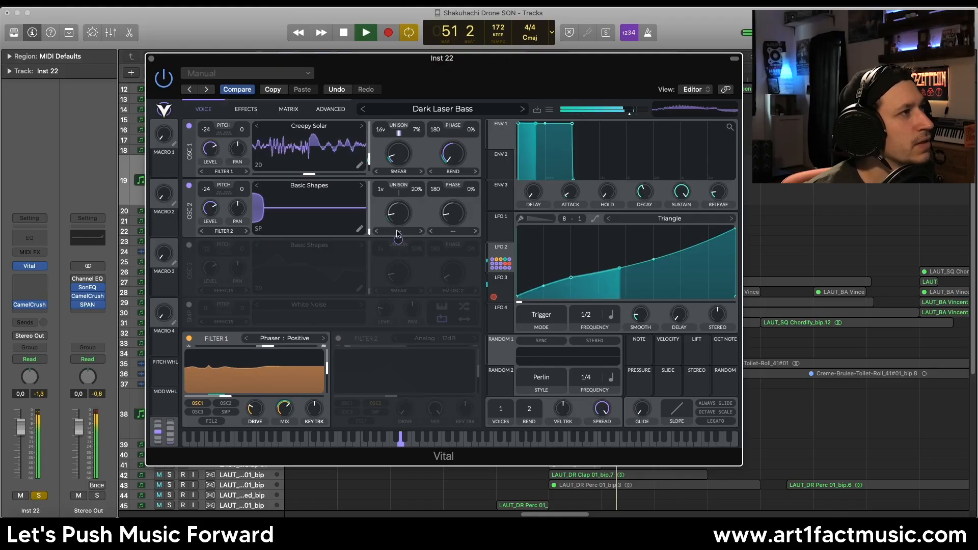
pyautogui.click(398, 233)
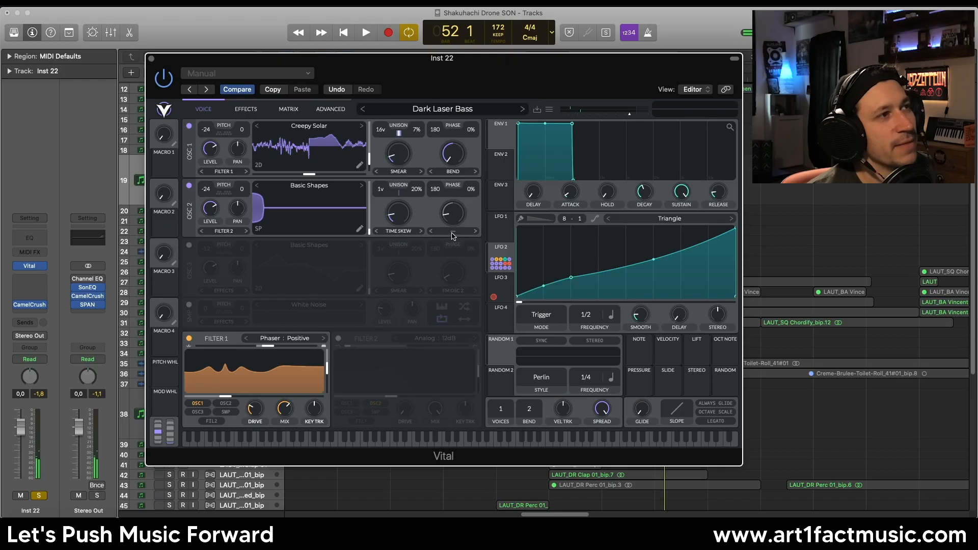
pyautogui.click(453, 232)
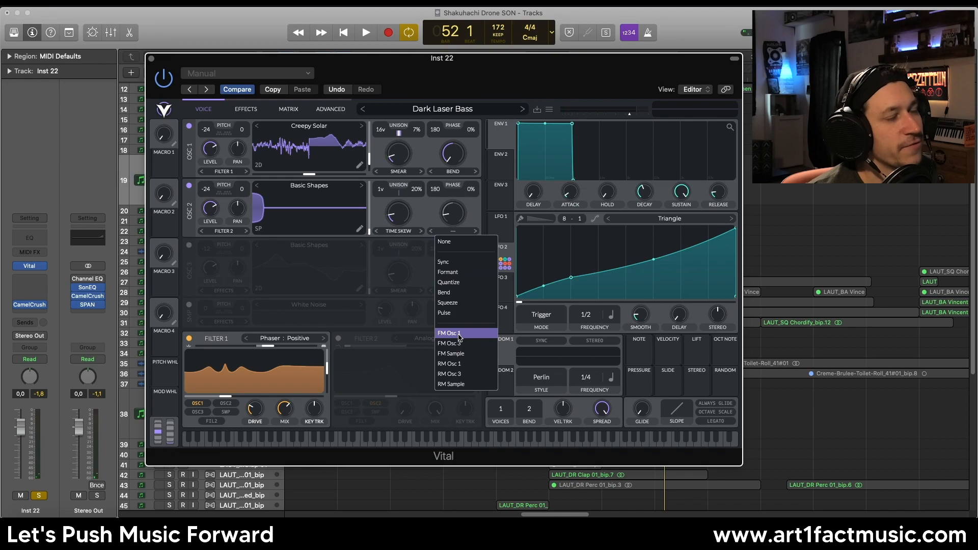
pyautogui.click(460, 335)
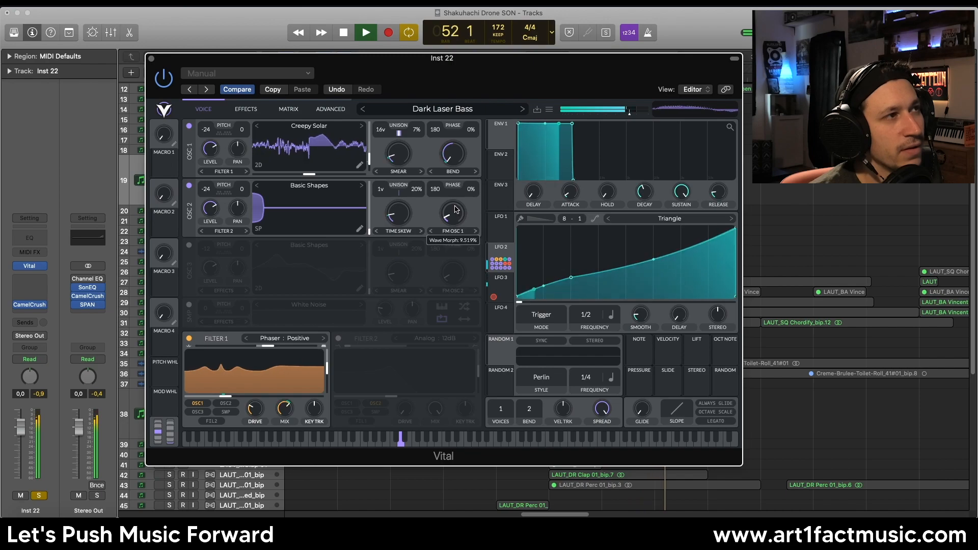
pyautogui.moveTo(454, 206); pyautogui.dragTo(452, 201)
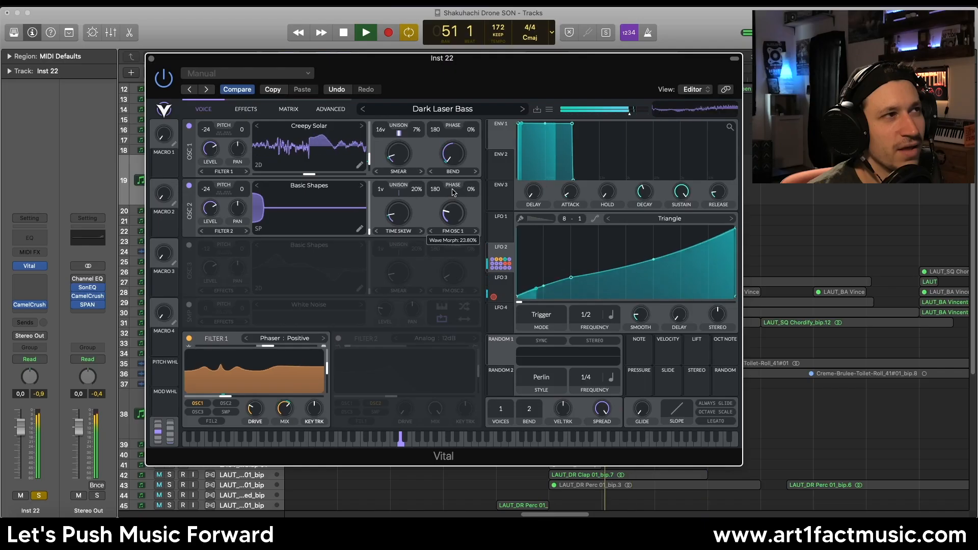
pyautogui.moveTo(452, 199); pyautogui.dragTo(453, 179)
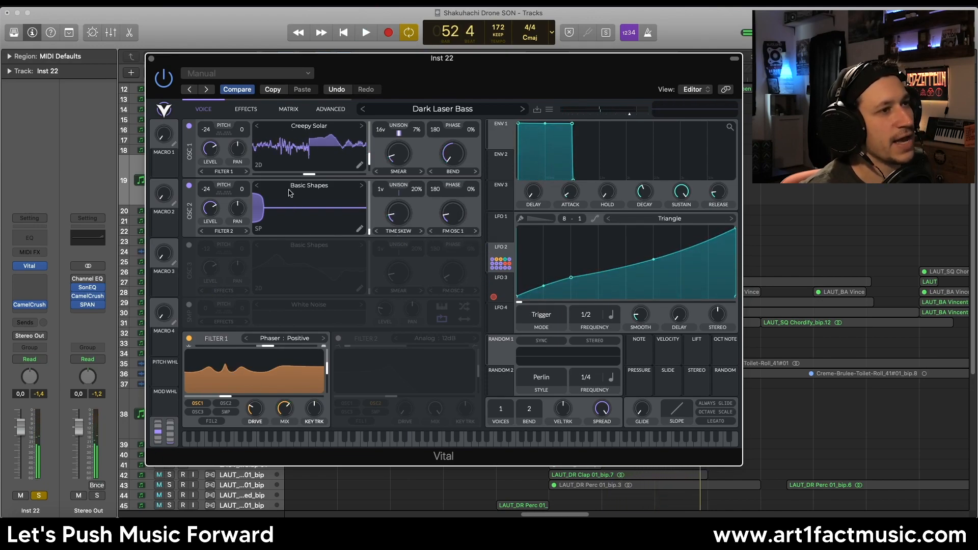
# - Bypass and re-enable Filter 1 to compare the bass with and without the Phaser filter
pyautogui.click(189, 338)
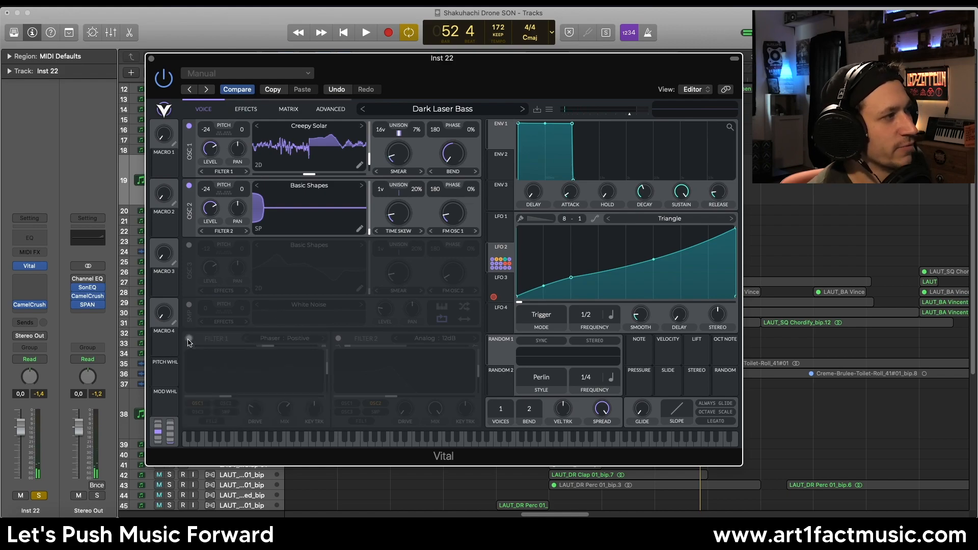
pyautogui.click(189, 339)
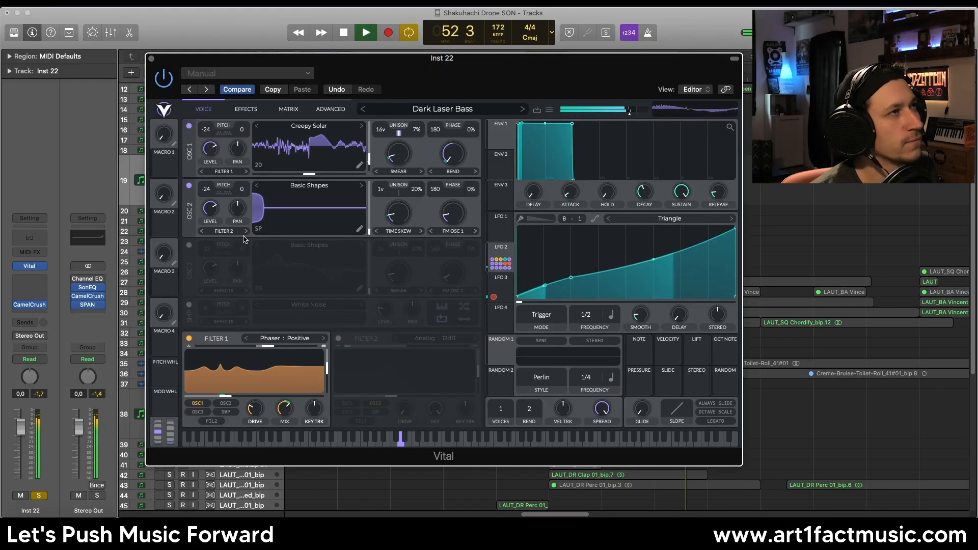
pyautogui.press('space')
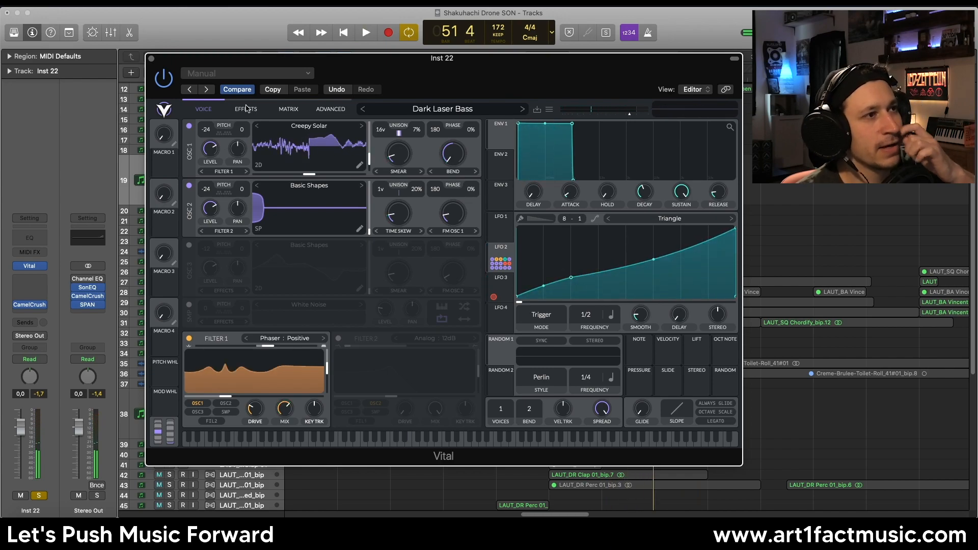
# - Enable the Chorus effect and adjust its mix while auditioning the bass
pyautogui.click(246, 108)
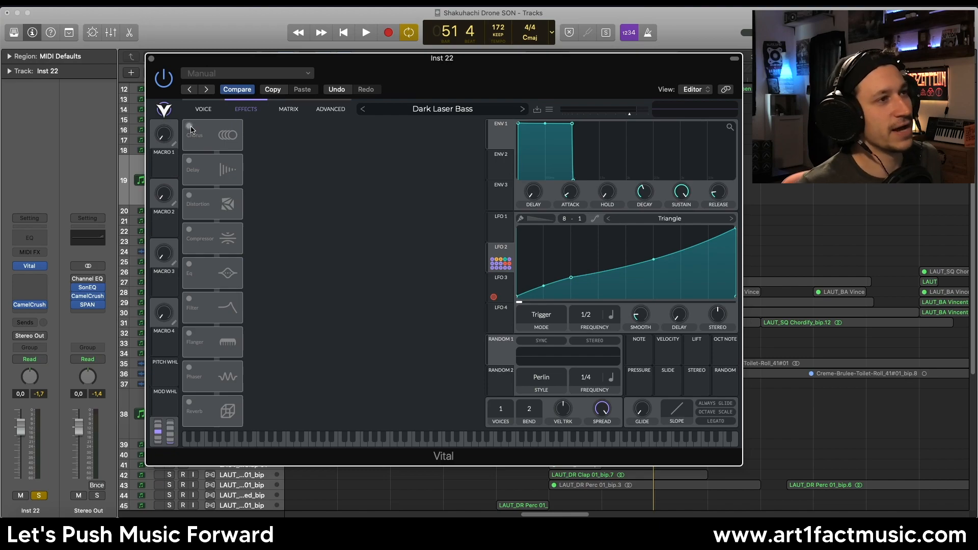
pyautogui.click(191, 129)
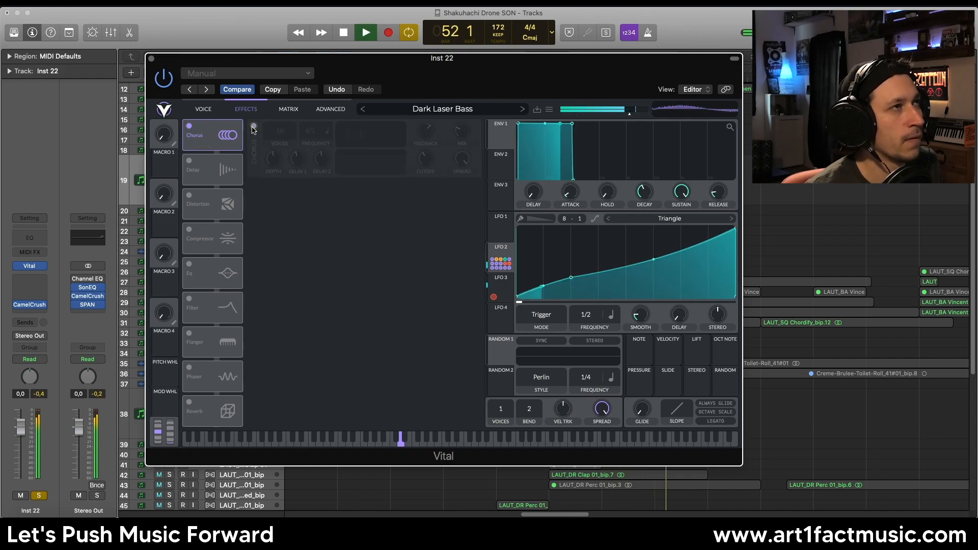
pyautogui.press('space')
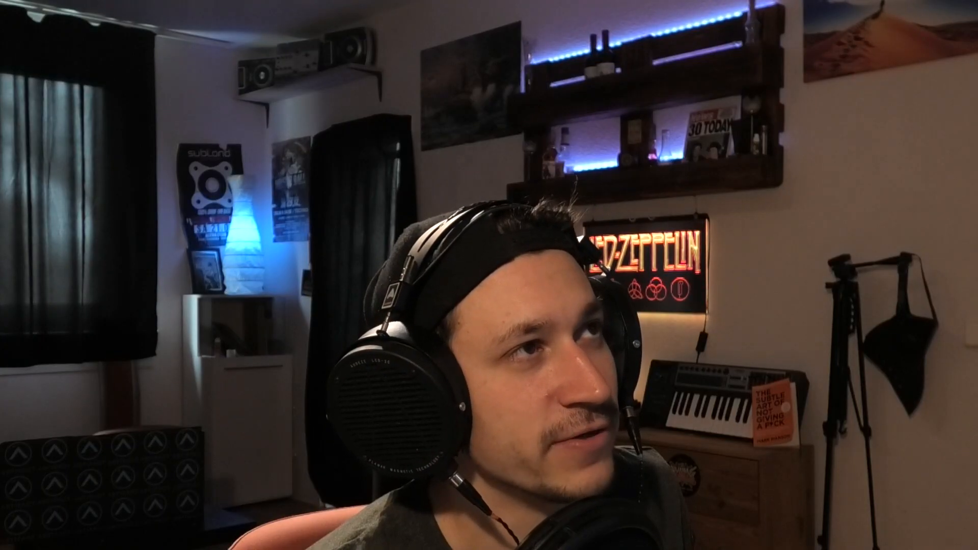
pyautogui.press('space')
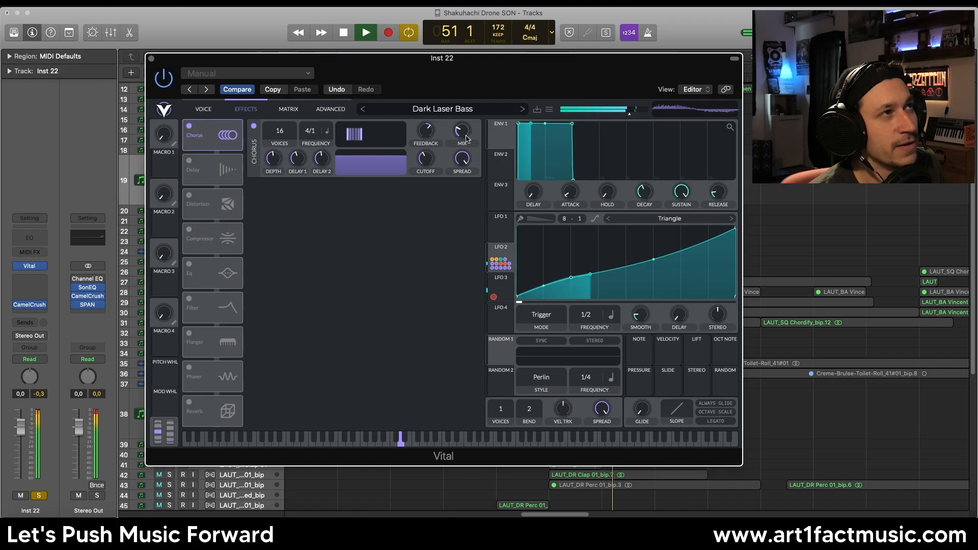
pyautogui.moveTo(466, 139); pyautogui.dragTo(470, 118)
pyautogui.press('space')
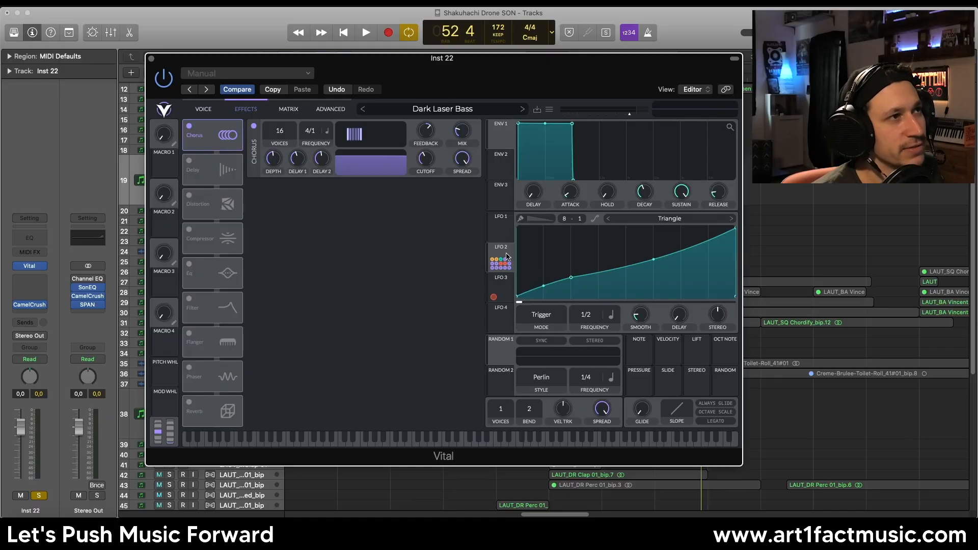
pyautogui.moveTo(469, 147); pyautogui.dragTo(463, 133)
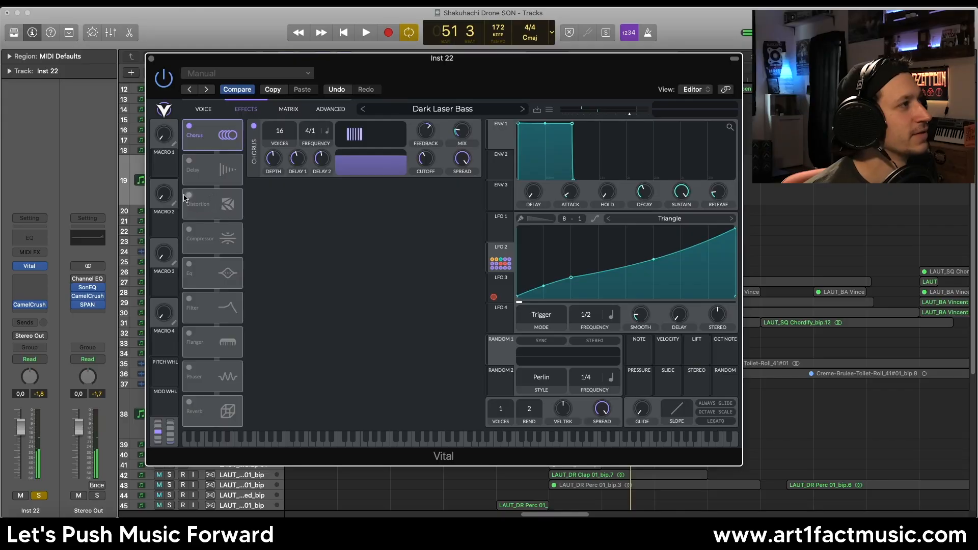
# - Enable the Sine Fold Distortion effect and compare the bass with the distortion bypassed and active
pyautogui.click(187, 196)
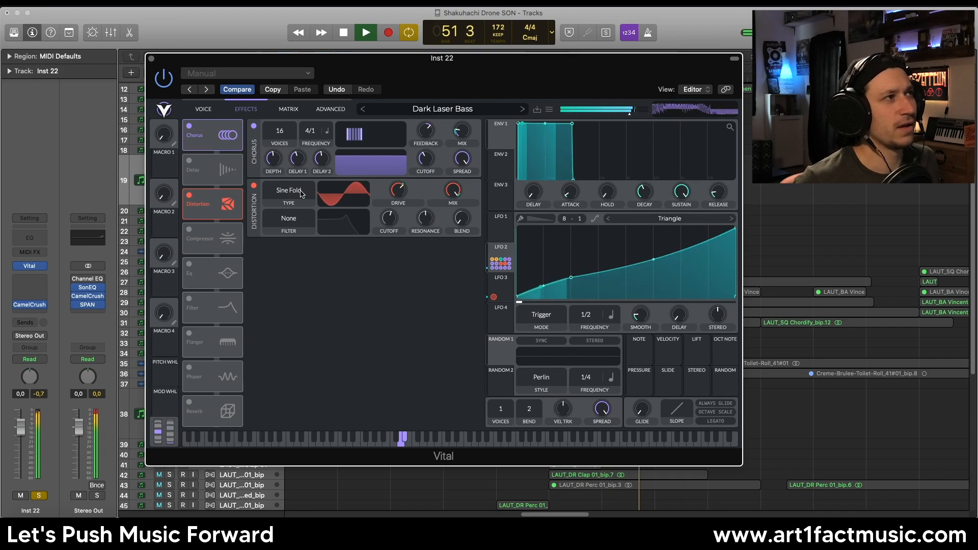
pyautogui.press('space')
pyautogui.click(253, 186)
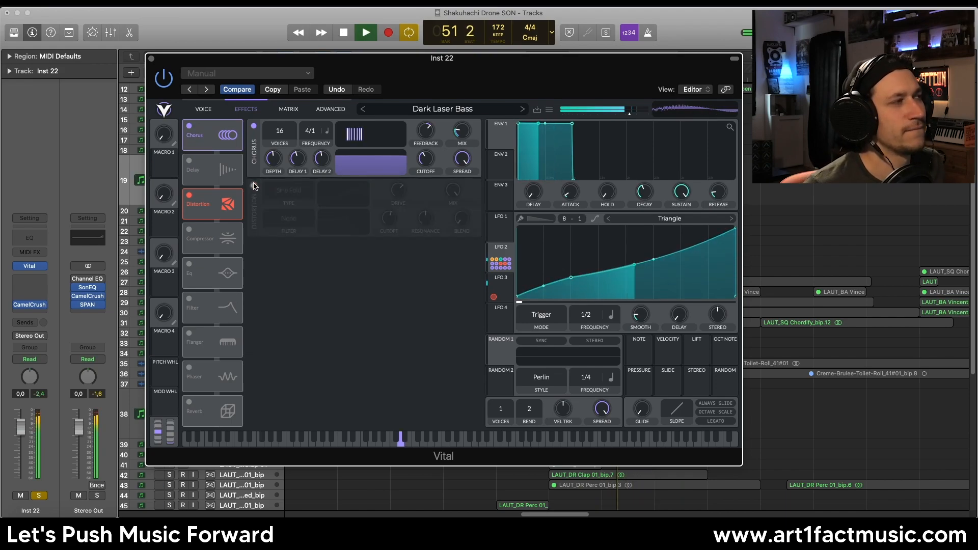
pyautogui.click(254, 185)
pyautogui.press('space')
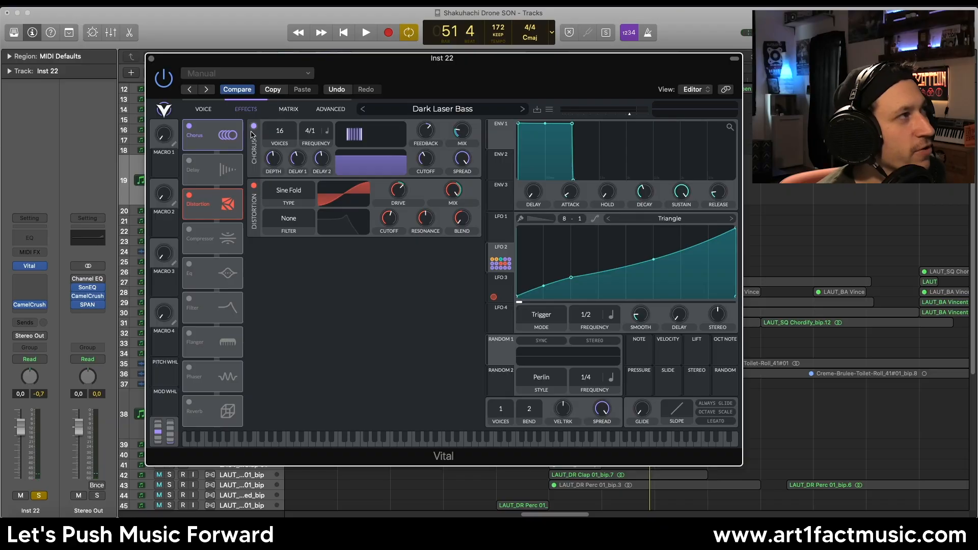
# - Toggle the Chorus off and back on, and play the bass with both Chorus and Distortion active
pyautogui.click(253, 126)
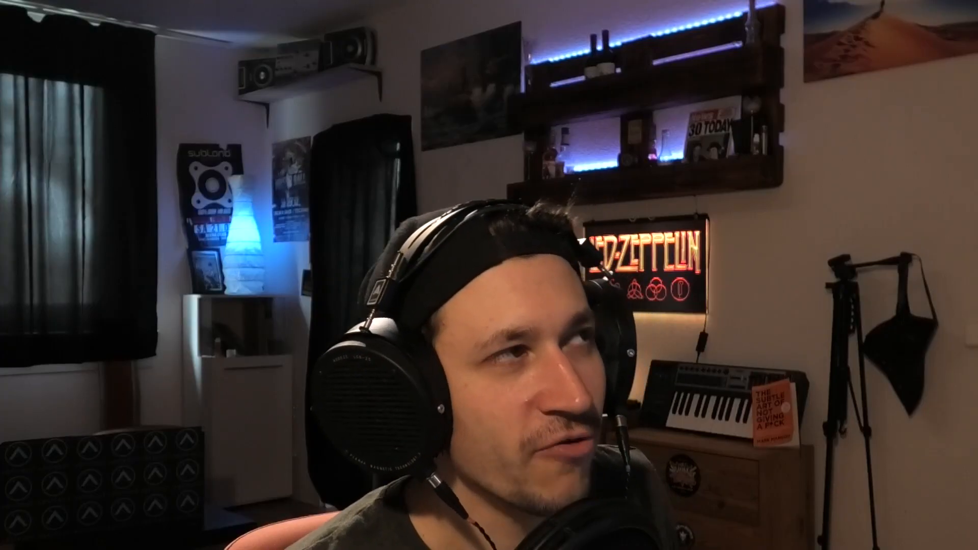
pyautogui.click(253, 126)
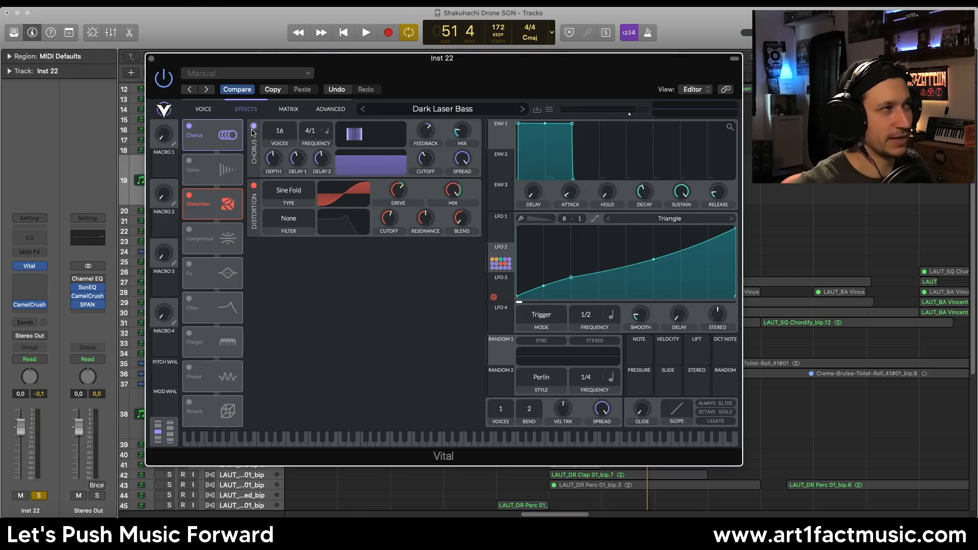
pyautogui.press('space')
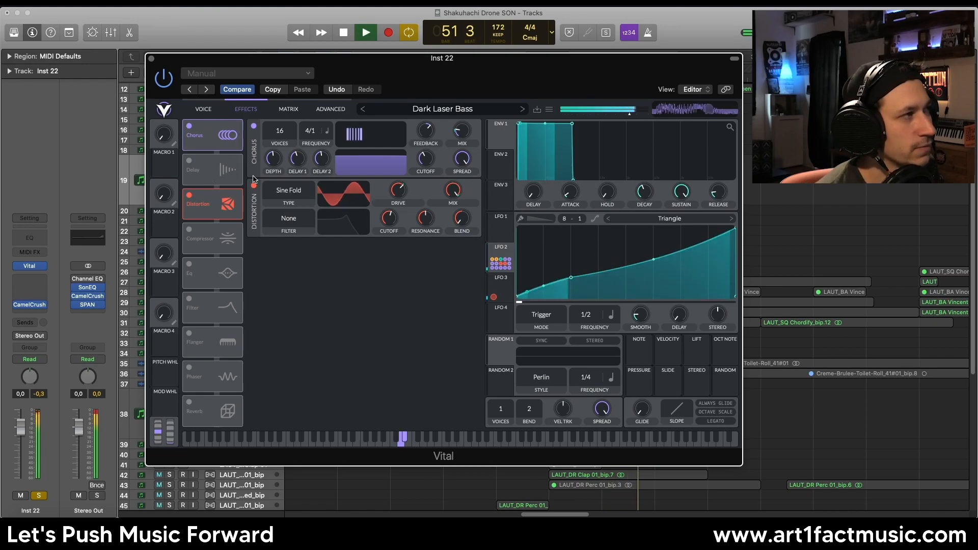
pyautogui.press('space')
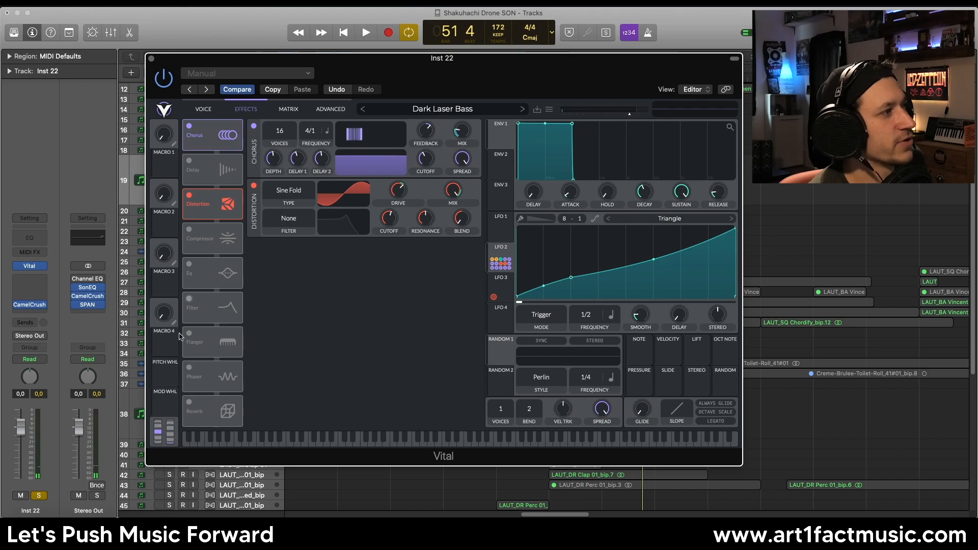
# - Examine the bass's frequency spectrum in SPAN during playback, and return to the Vital window
pyautogui.click(189, 300)
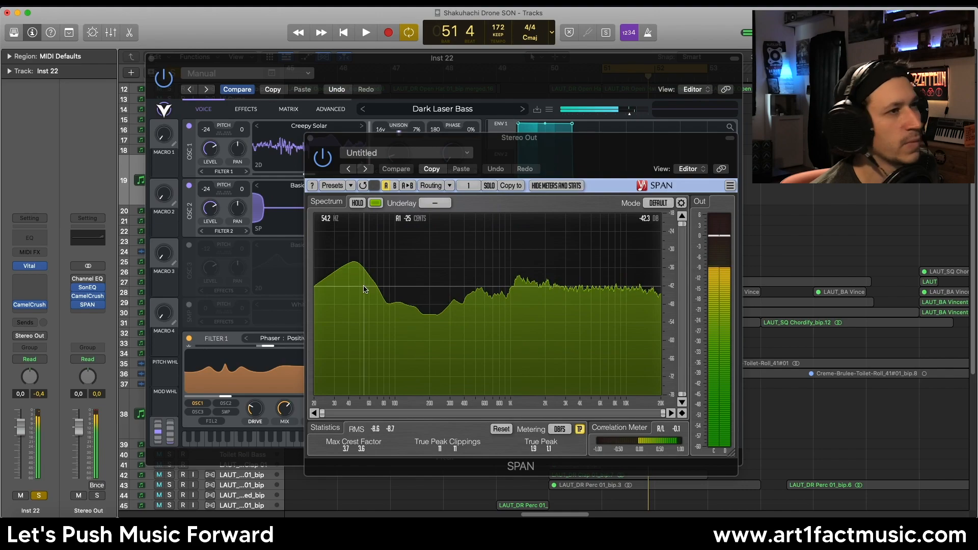
pyautogui.press('space')
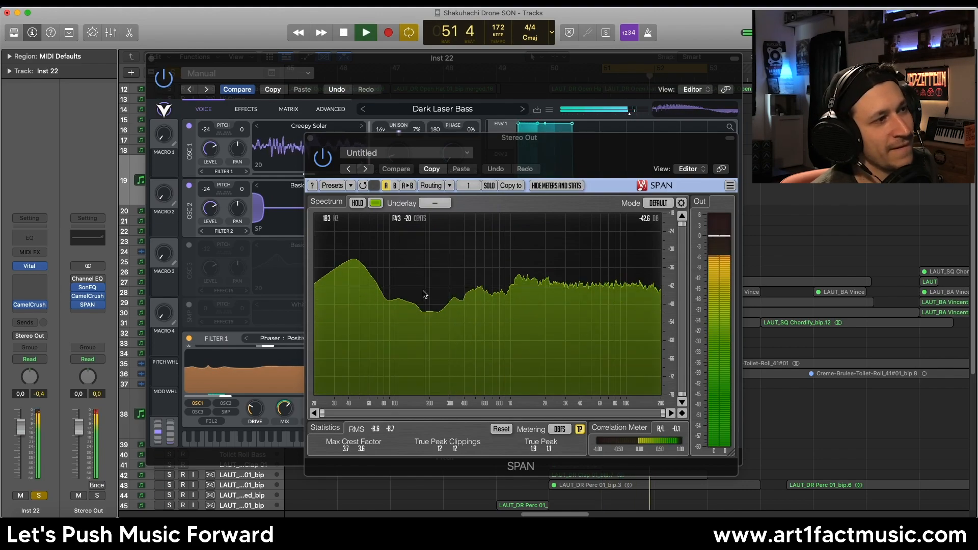
pyautogui.press('space')
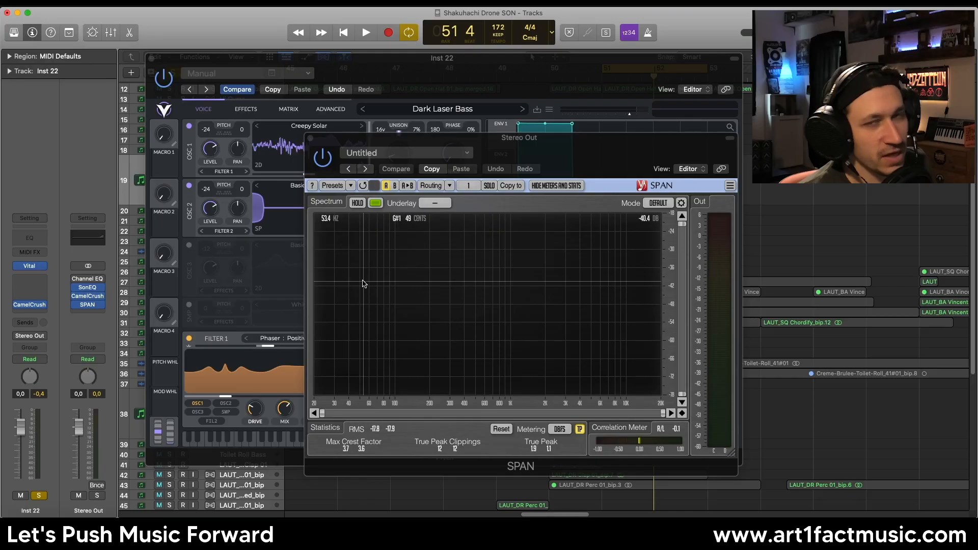
pyautogui.press('space')
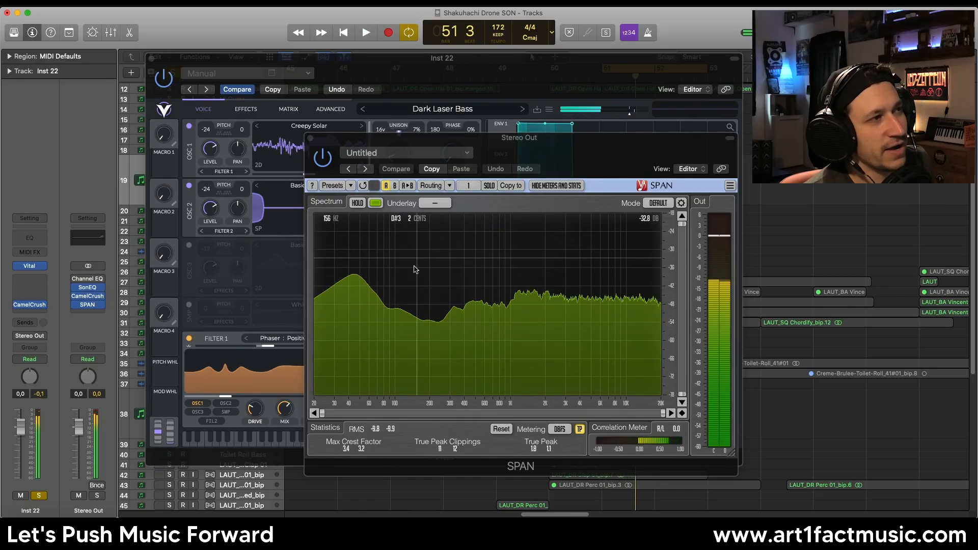
pyautogui.click(418, 70)
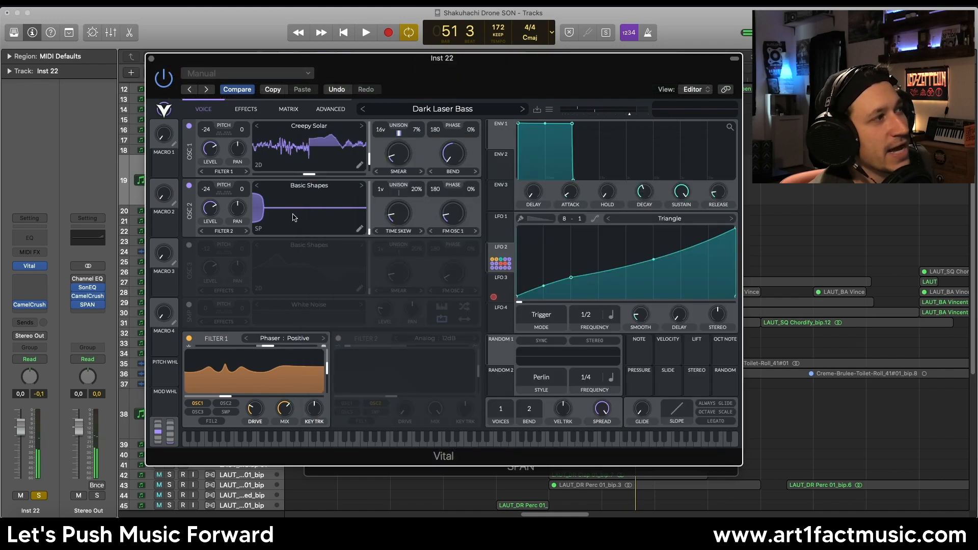
# - Enable oscillator 3 and switch off oscillators 1 and 2 to play oscillator 3 alone
pyautogui.click(189, 246)
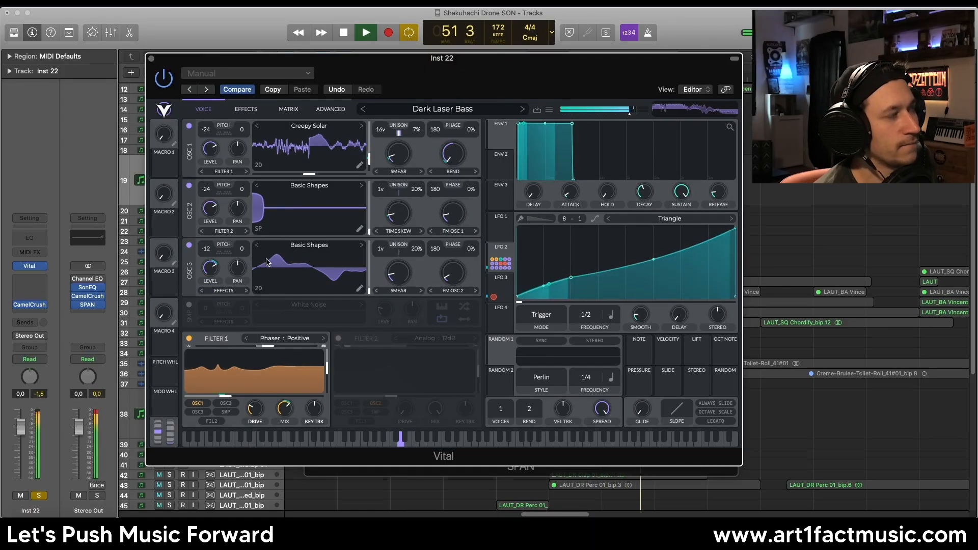
pyautogui.click(189, 185)
pyautogui.click(189, 126)
pyautogui.press('space')
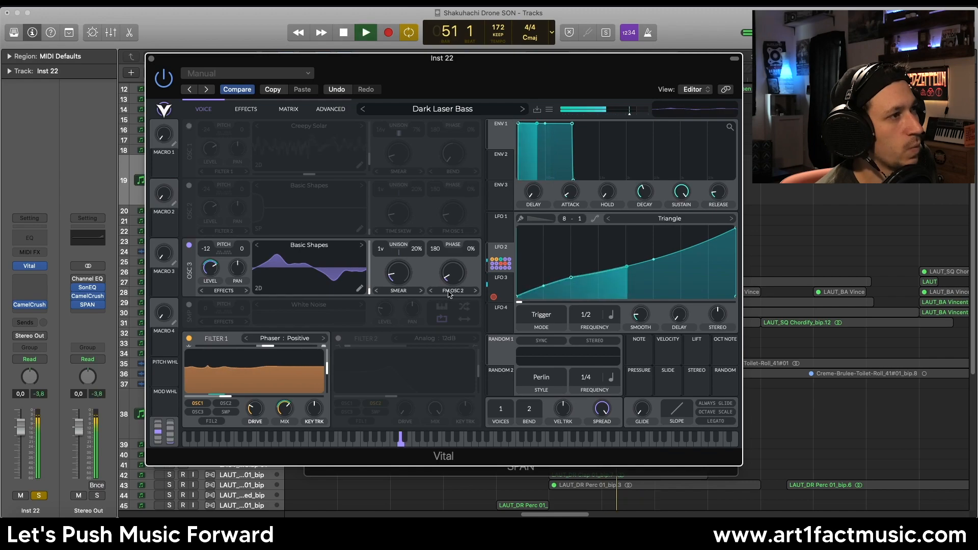
# - Examine oscillator 3's frequency spectrum in SPAN on the Stereo Out channel, and close the analyzer
pyautogui.click(87, 306)
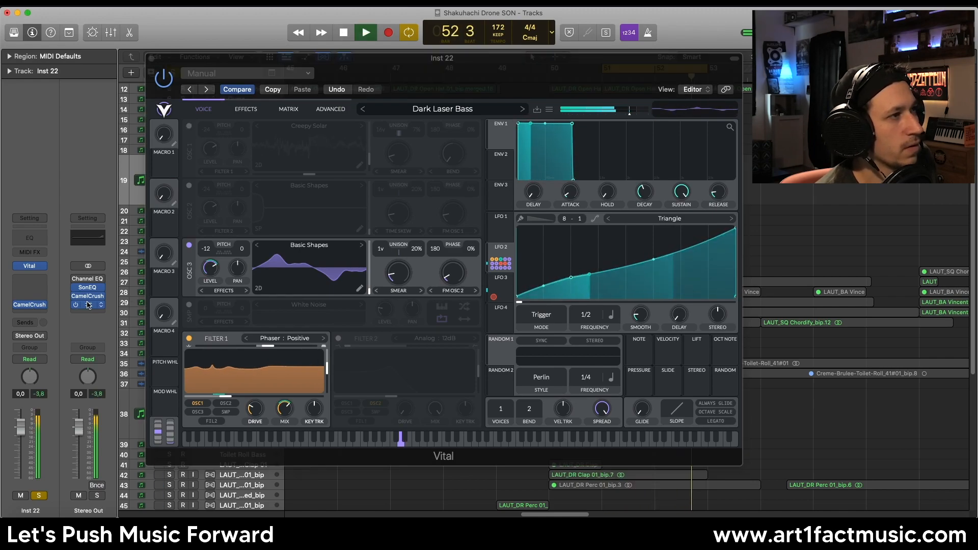
pyautogui.click(88, 306)
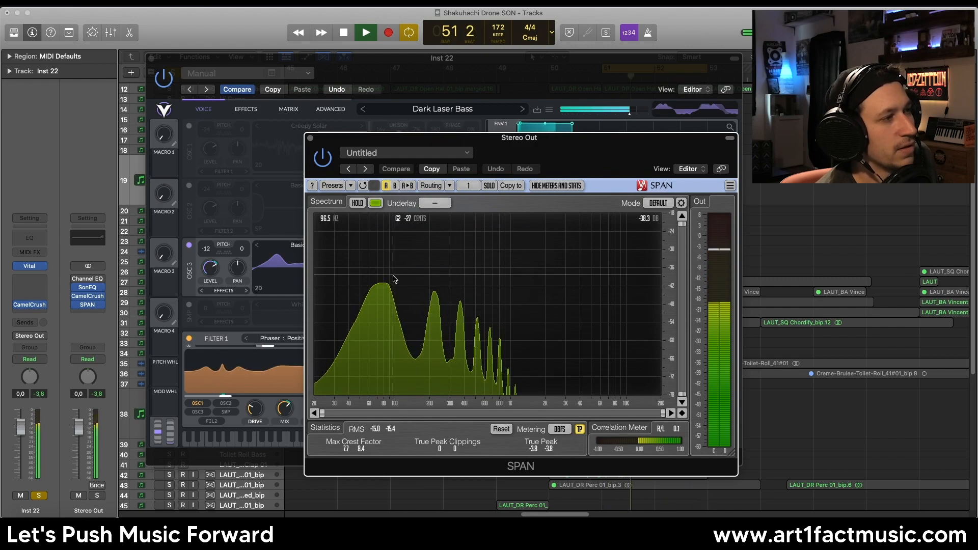
pyautogui.press('space')
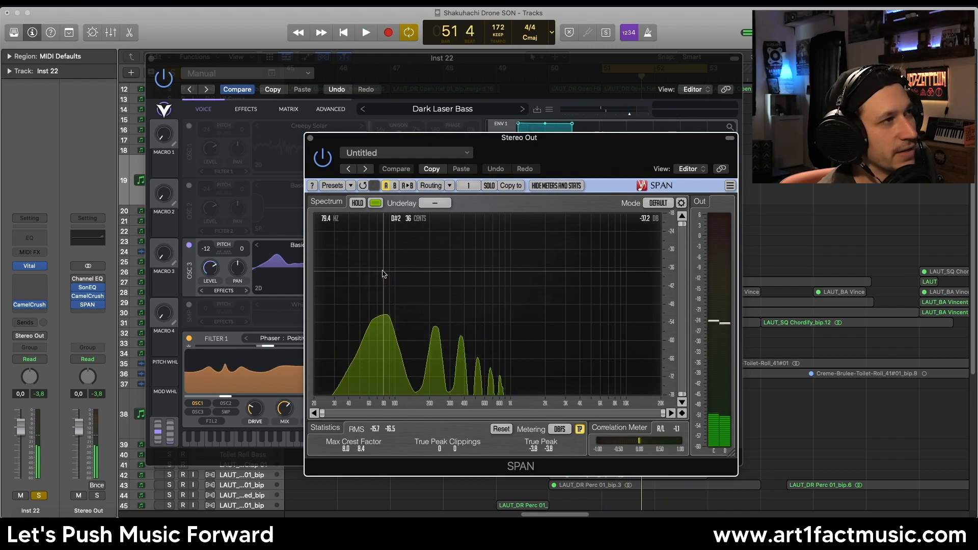
pyautogui.click(309, 138)
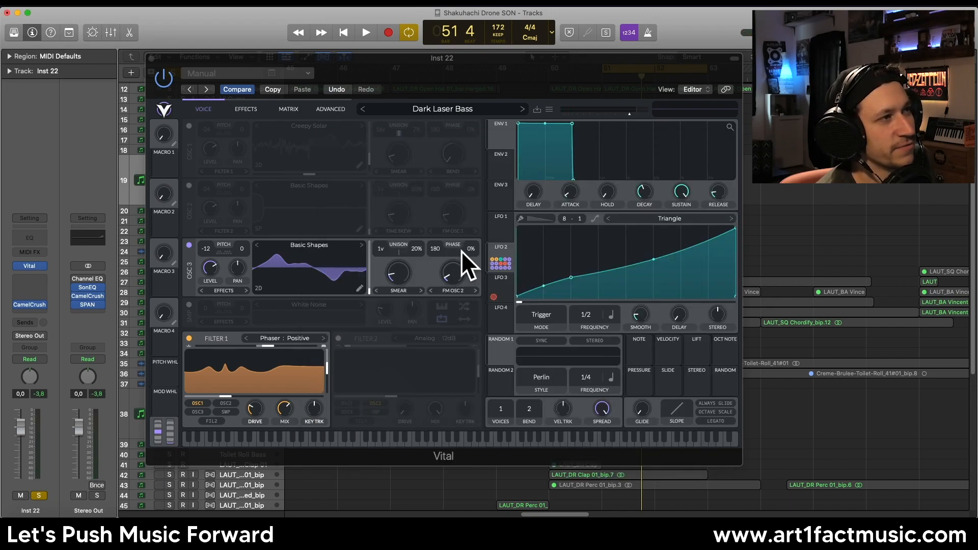
# - Set oscillator 3's spectral morph and its FM distortion to None to hear the plain Basic Shapes wave
pyautogui.click(402, 290)
pyautogui.click(402, 298)
pyautogui.click(453, 291)
pyautogui.click(463, 298)
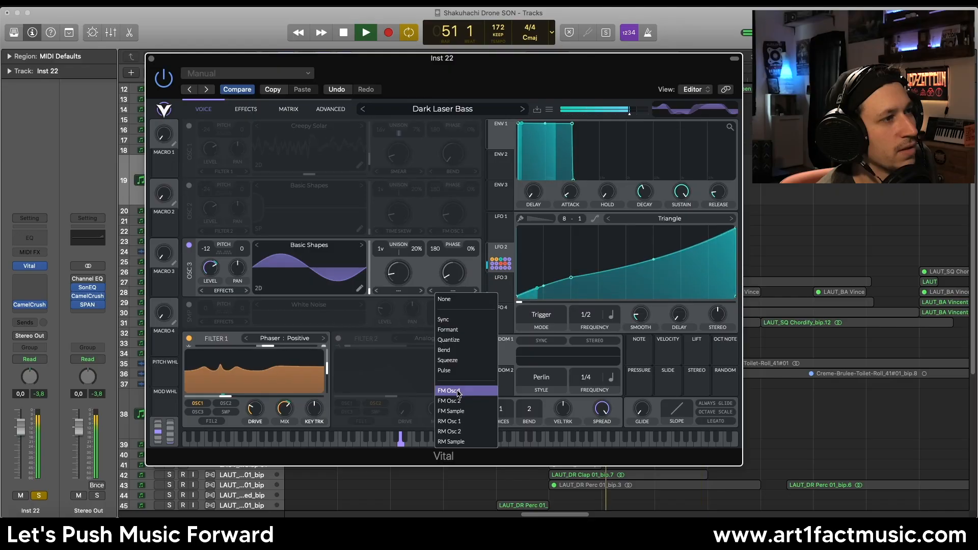
# - Restore FM Osc 2 and the Smear spectral morph on oscillator 3 during playback
pyautogui.click(461, 400)
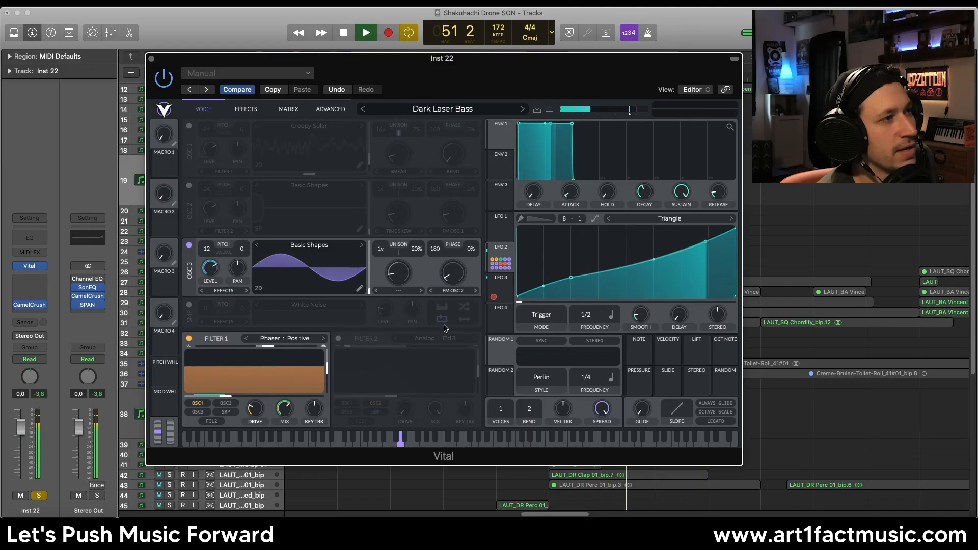
pyautogui.click(402, 293)
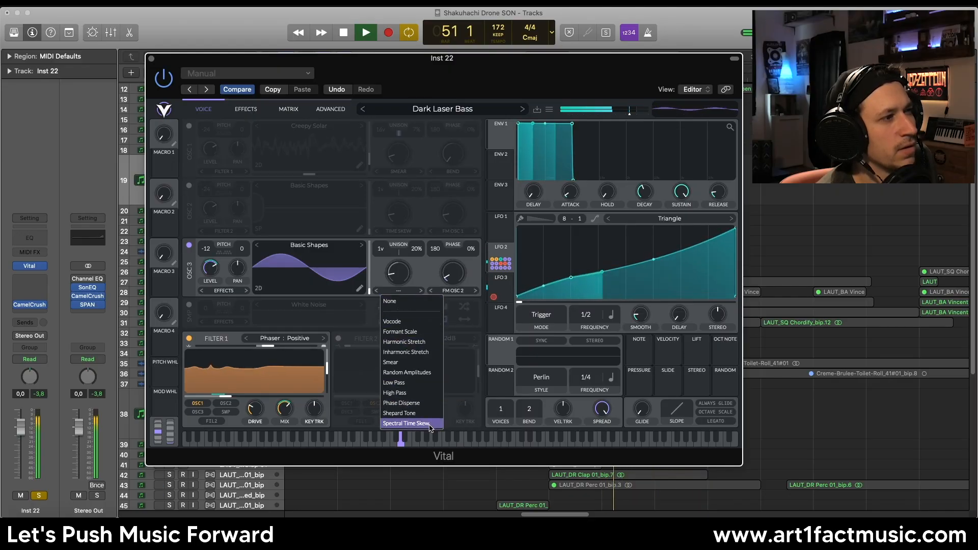
pyautogui.click(426, 363)
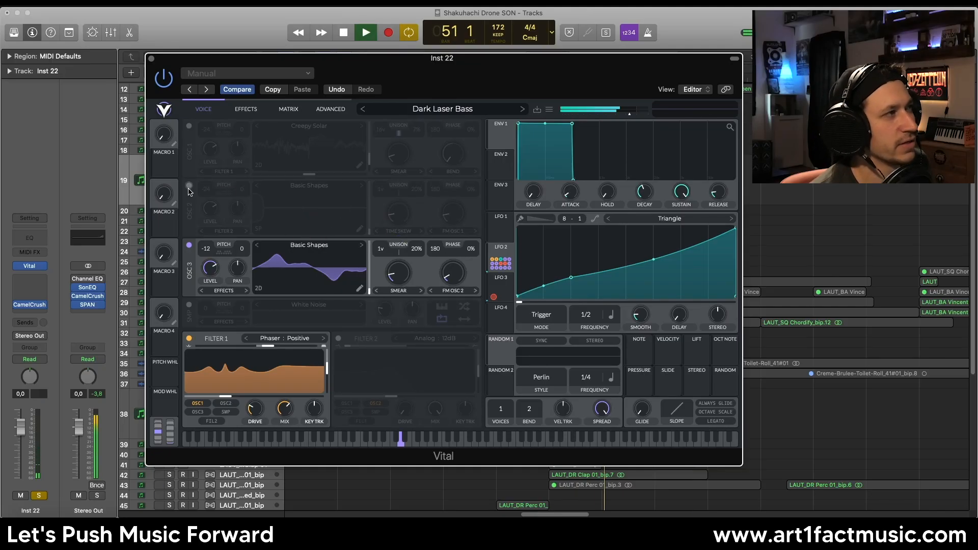
# - Re-enable oscillators 2 and 1 to play all three oscillators together
pyautogui.click(189, 186)
pyautogui.press('space')
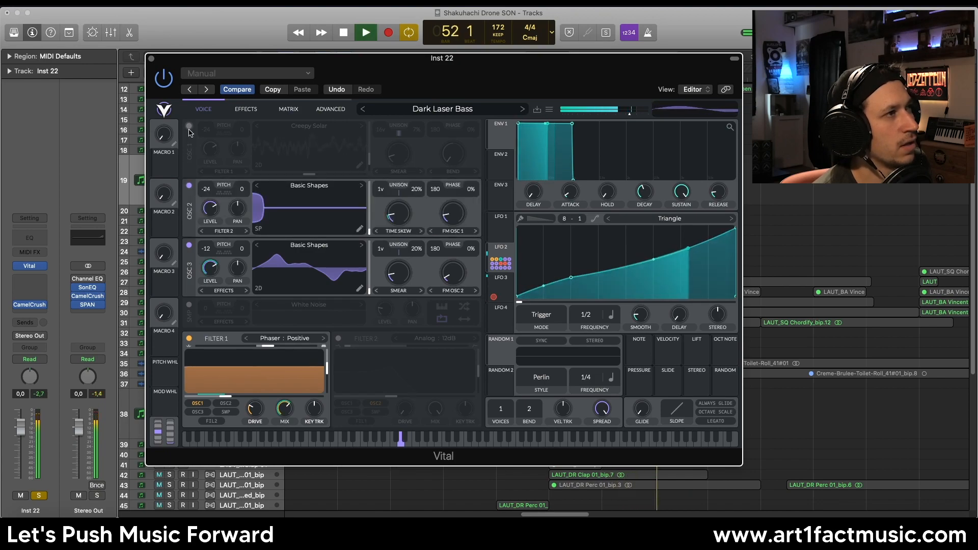
pyautogui.click(189, 128)
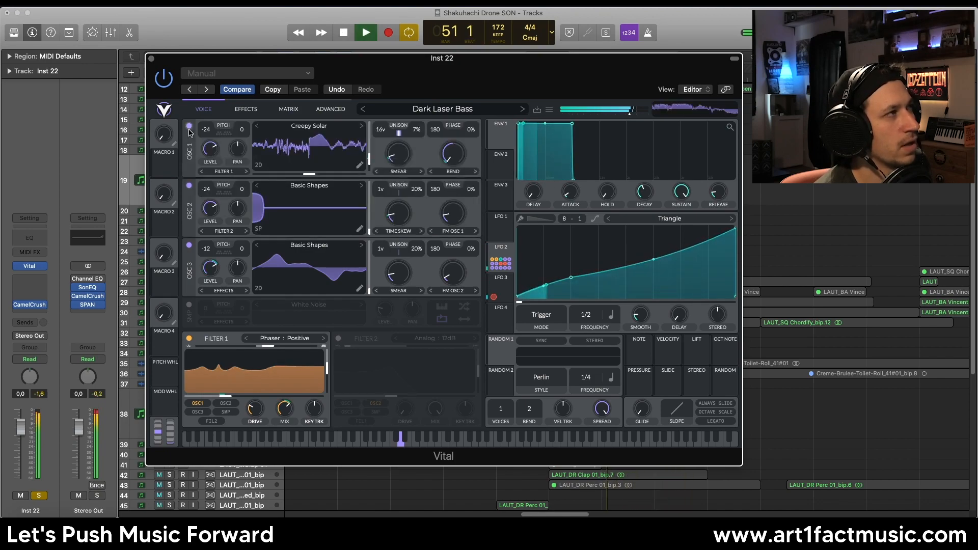
# - Enable the White Noise sampler and switch off all three oscillators to play the noise alone
pyautogui.click(189, 305)
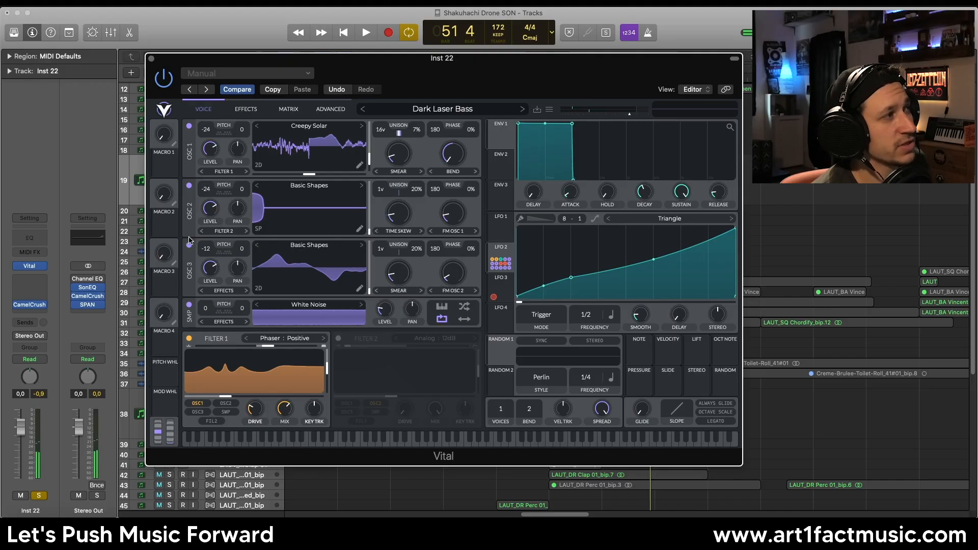
pyautogui.click(189, 244)
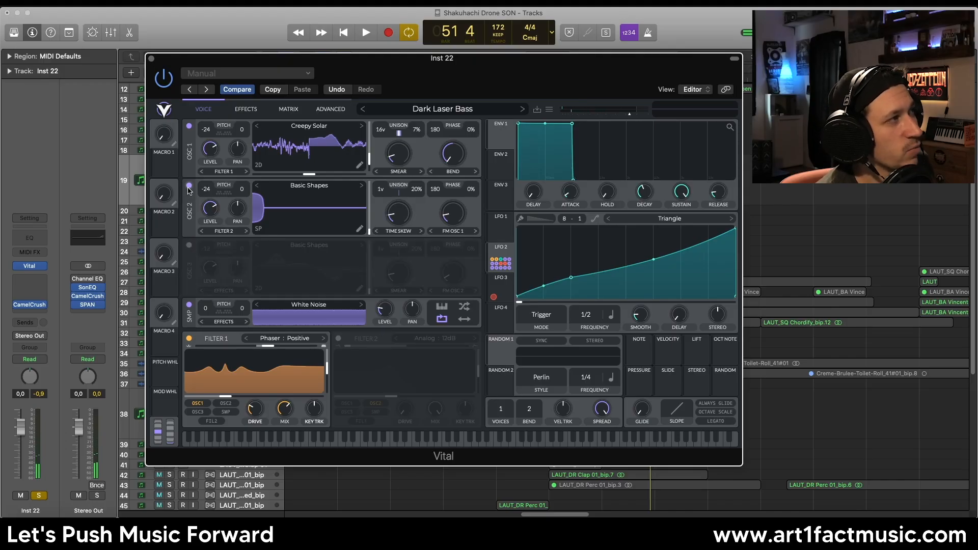
pyautogui.click(189, 185)
pyautogui.click(189, 126)
pyautogui.press('space')
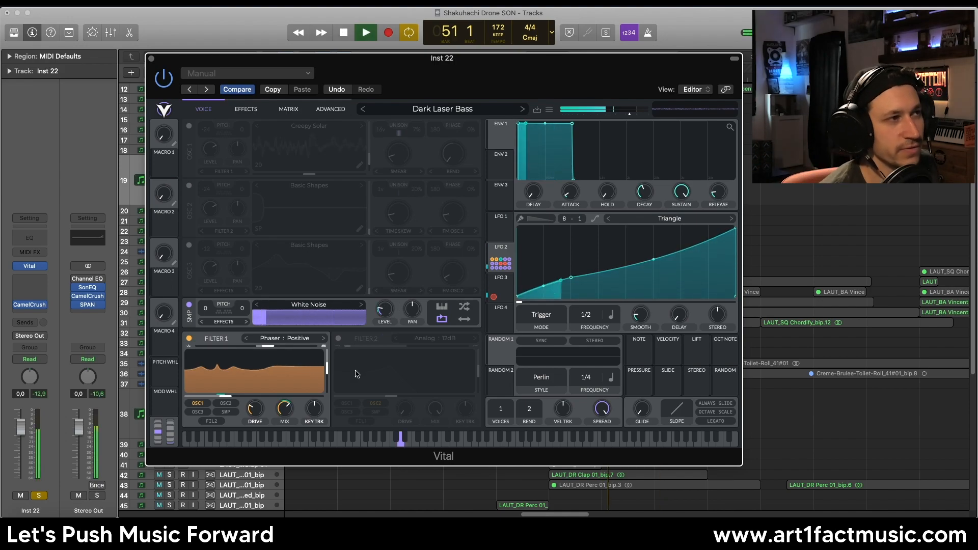
# - Bring oscillators 3, 2 and 1 back in one by one over the white noise during playback
pyautogui.click(190, 244)
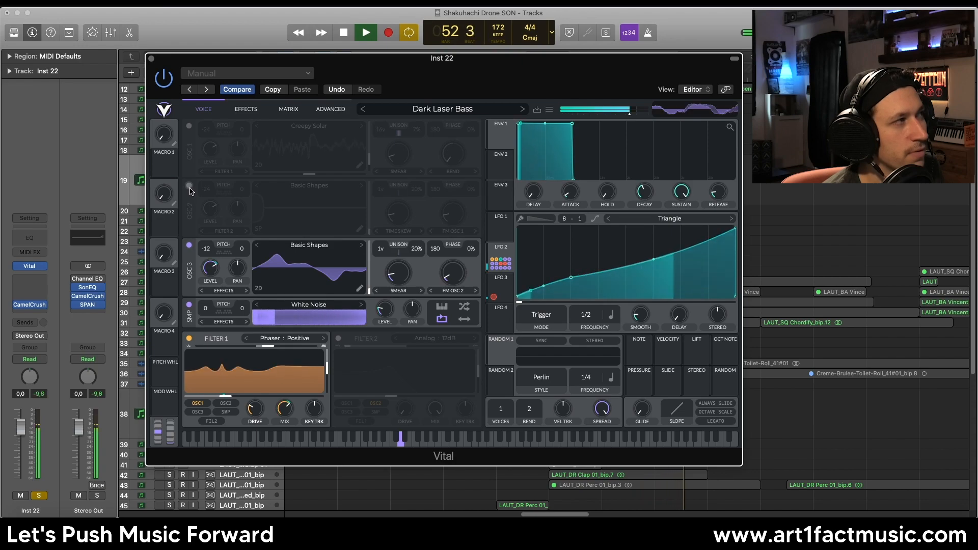
pyautogui.click(189, 186)
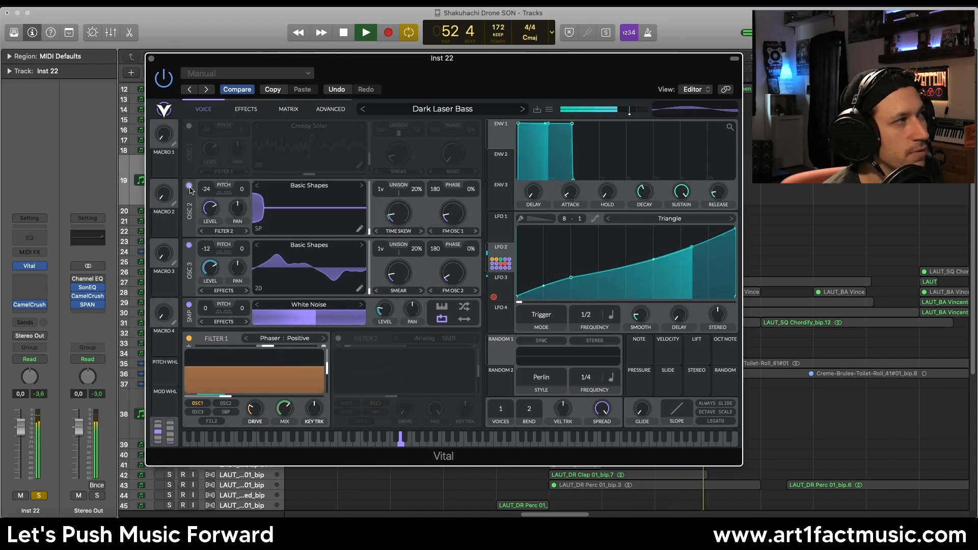
pyautogui.click(190, 127)
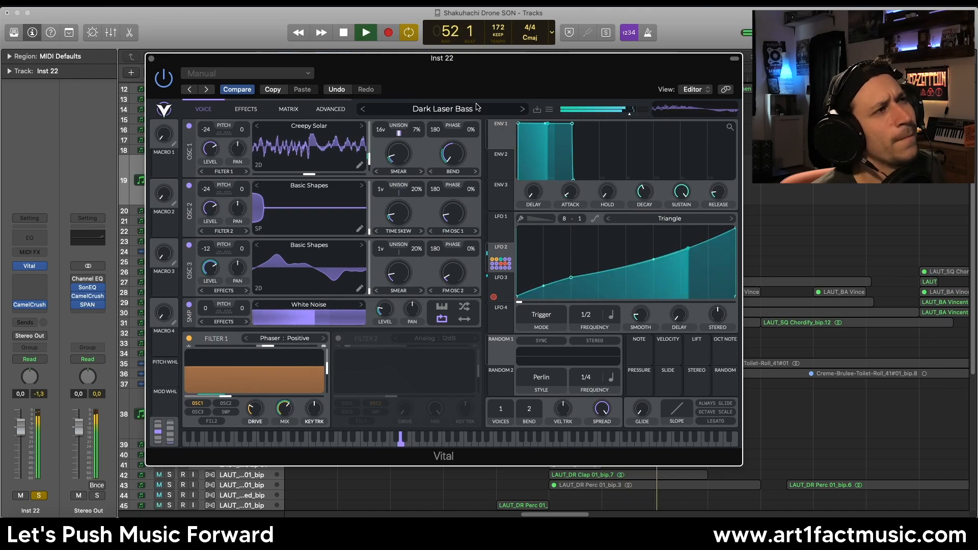
# - Review the Chorus and Distortion effect settings while the full bass plays, and return to the oscillator view
pyautogui.click(245, 109)
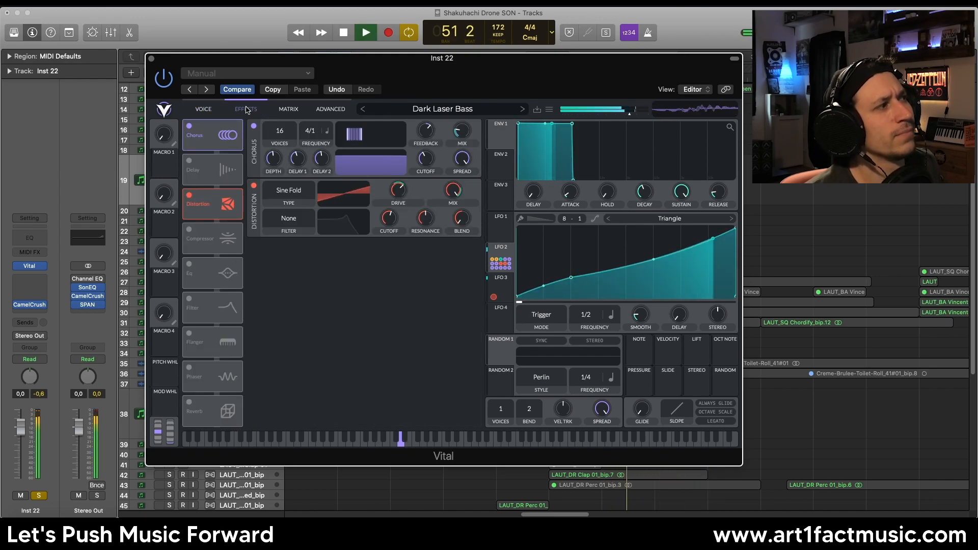
pyautogui.click(204, 109)
# - Stop playback and turn off solo on the Inst 22 track in the arrangement
pyautogui.press('space')
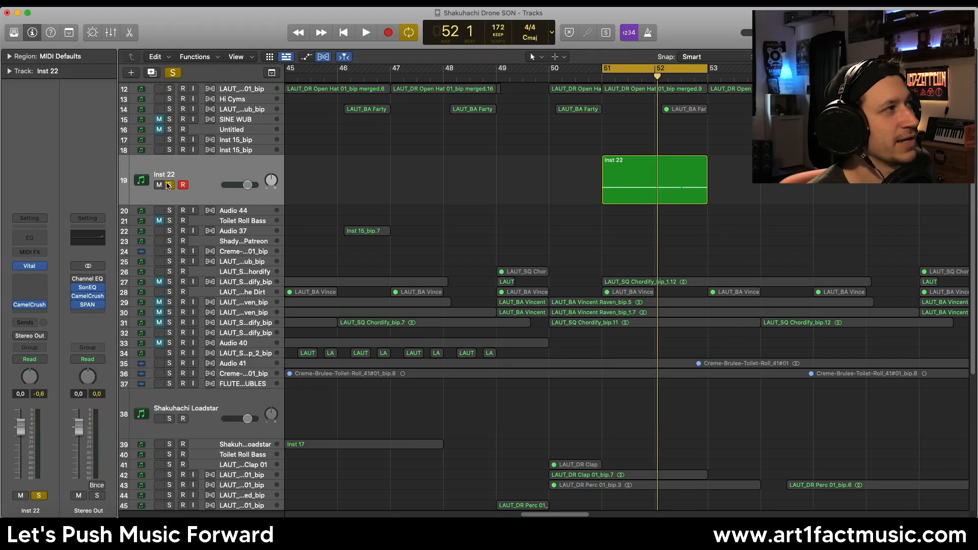
pyautogui.click(169, 185)
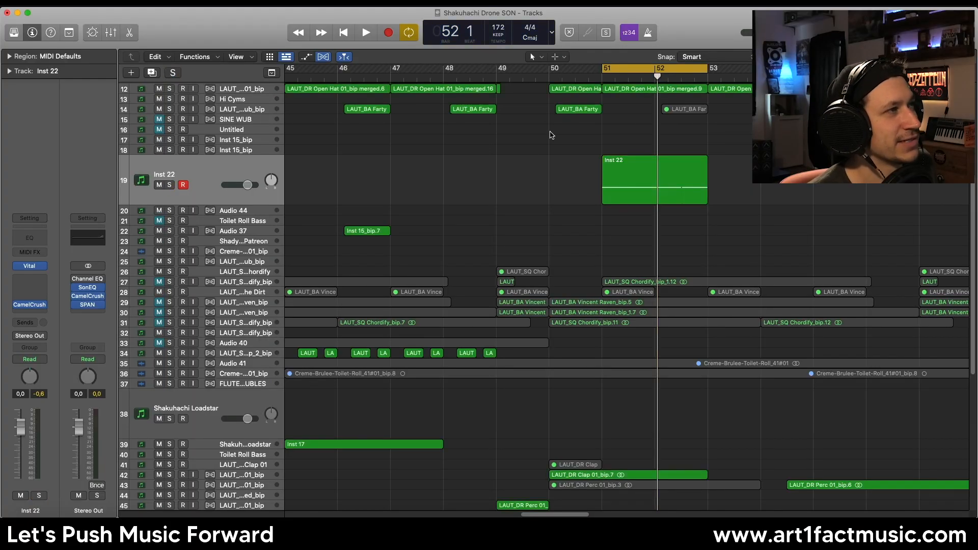